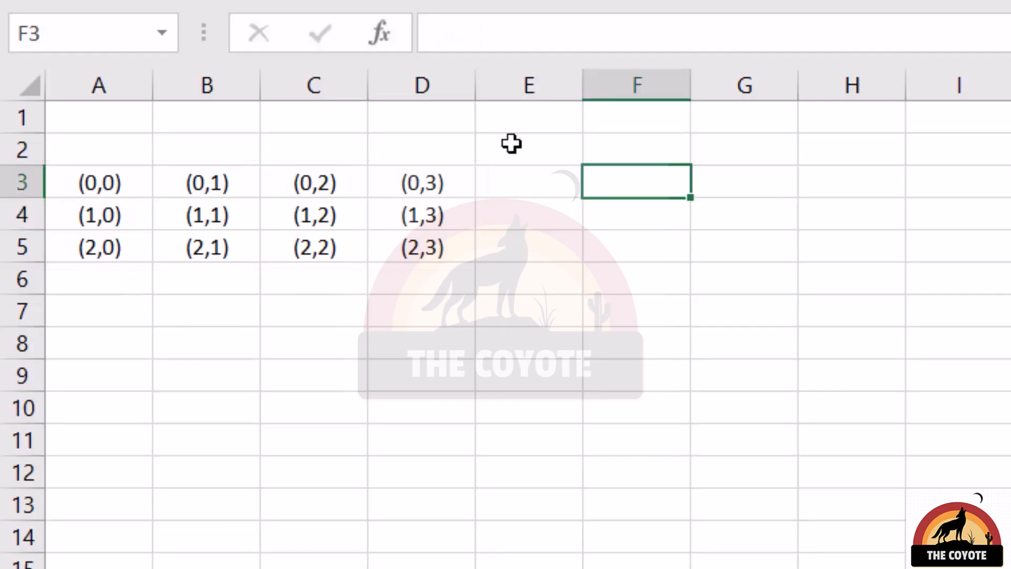
Step: Enter =OFFSET(A3,2,2) in cell F3 and change its starting reference to A2
text(=offset(A3,2,2))
key(Return)
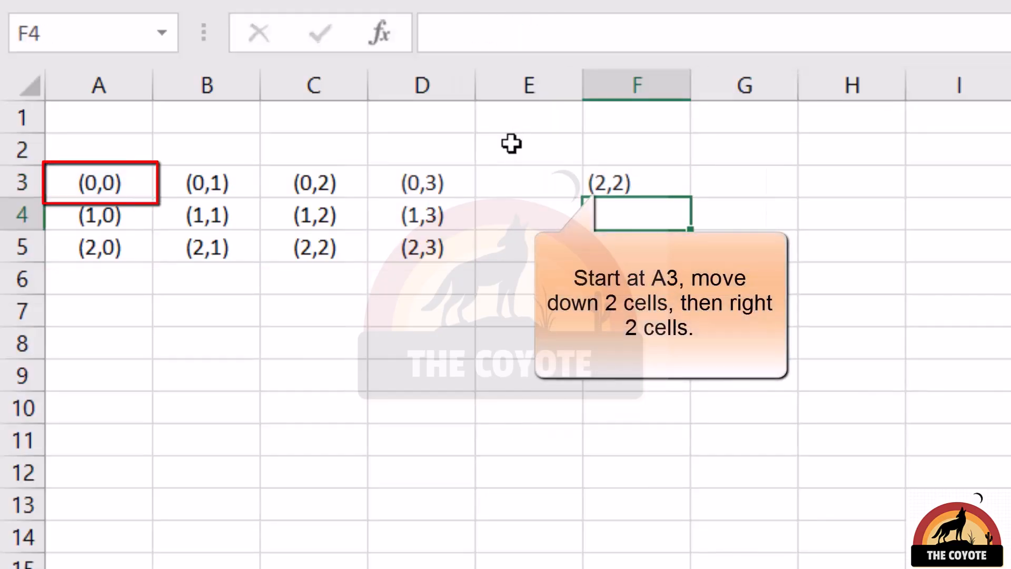
key(Up)
key(F2)
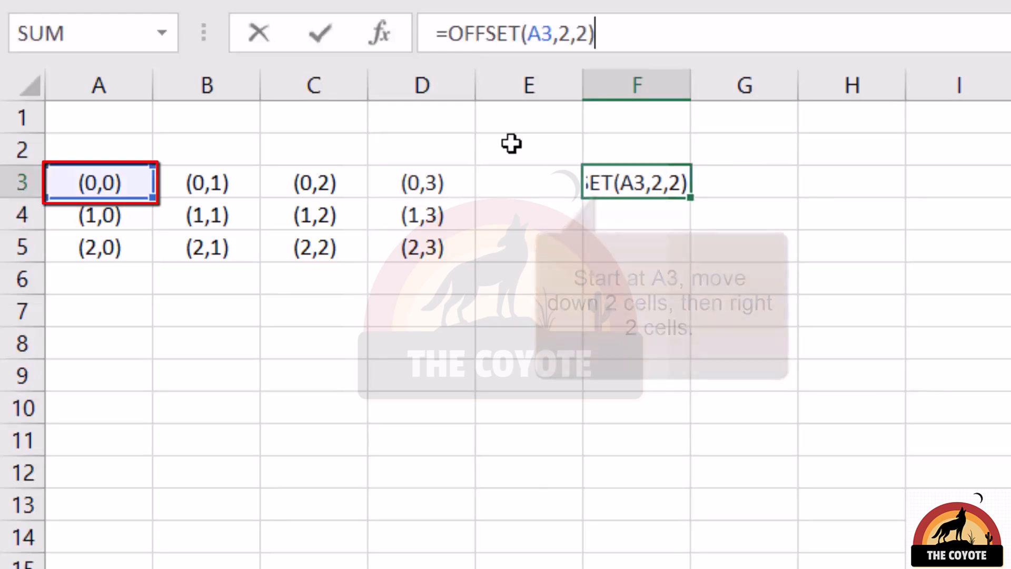
key(Left)
key(Left)
key(Left)
key(Left)
key(Left)
key(shift+Left)
text(2)
key(Return)
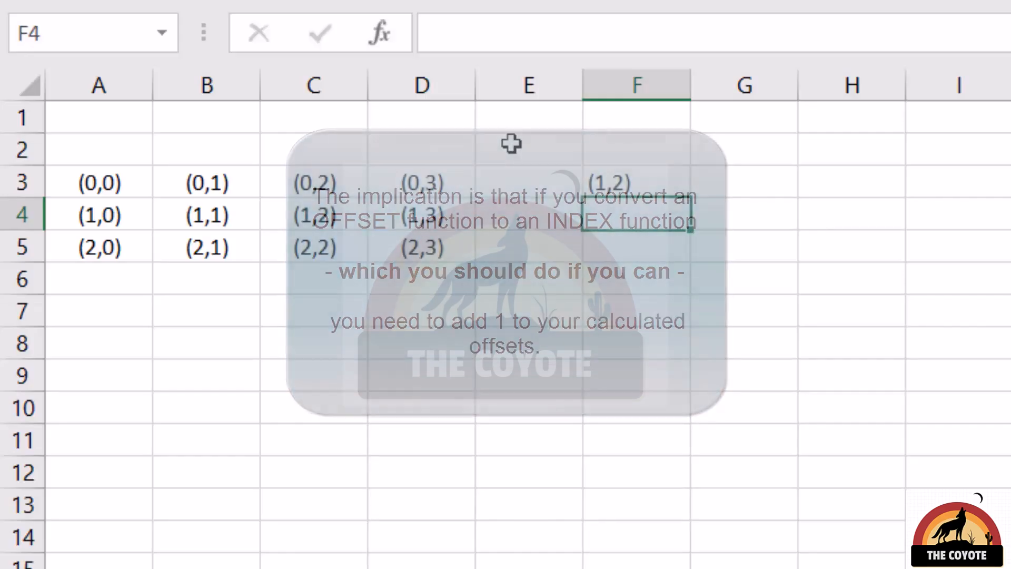
Step: Start an OFFSET formula in cell F4
text(=offset()
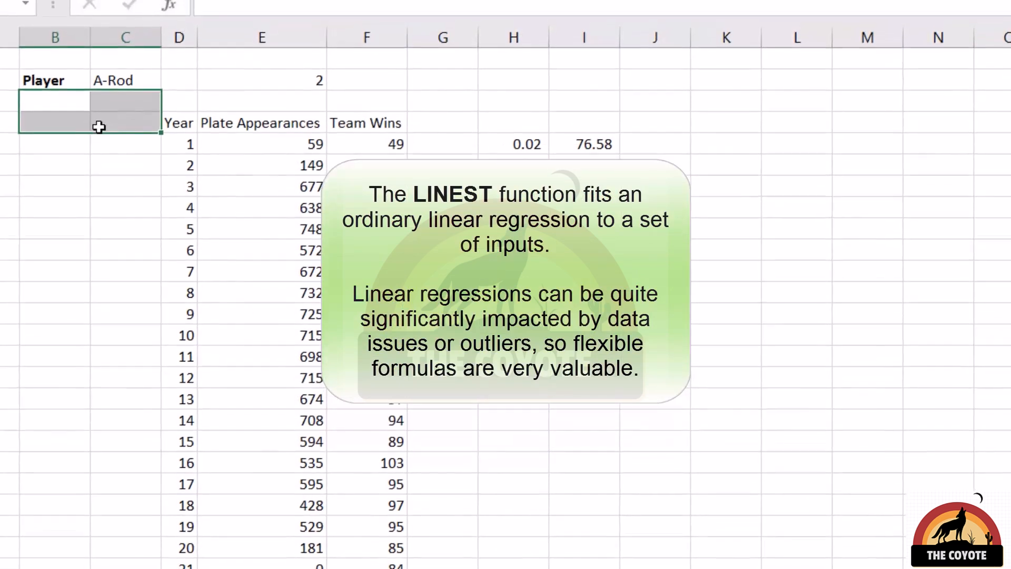
Step: View the LINEST formula in cell H5 and set the player in cell C2 to Bonds
click(515, 112)
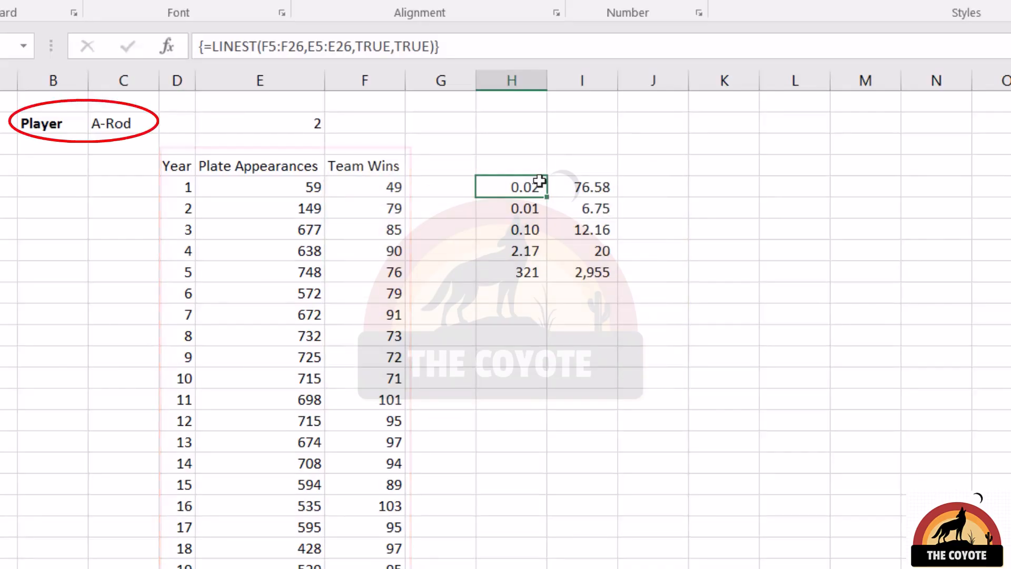
click(152, 126)
click(168, 122)
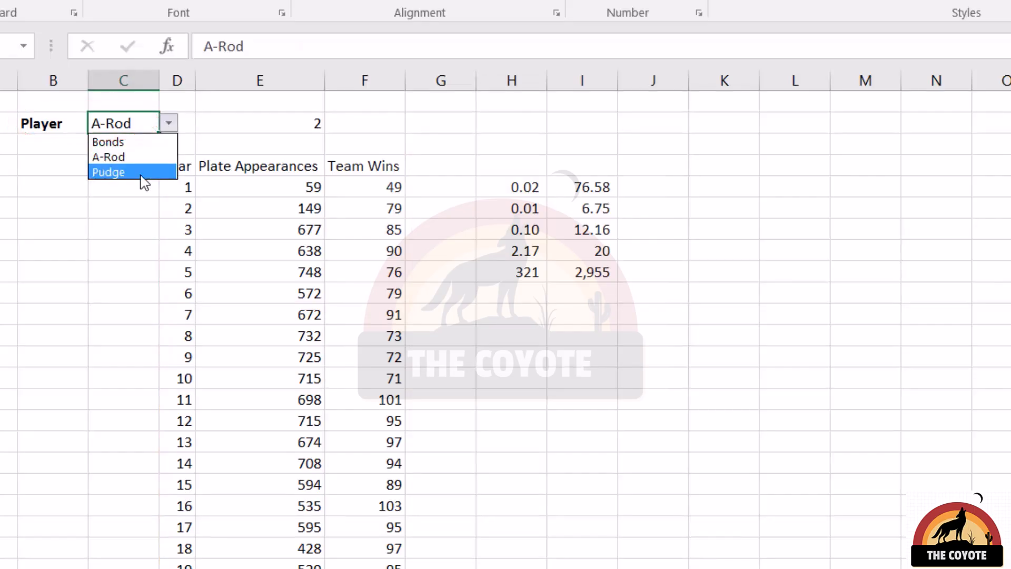
click(160, 141)
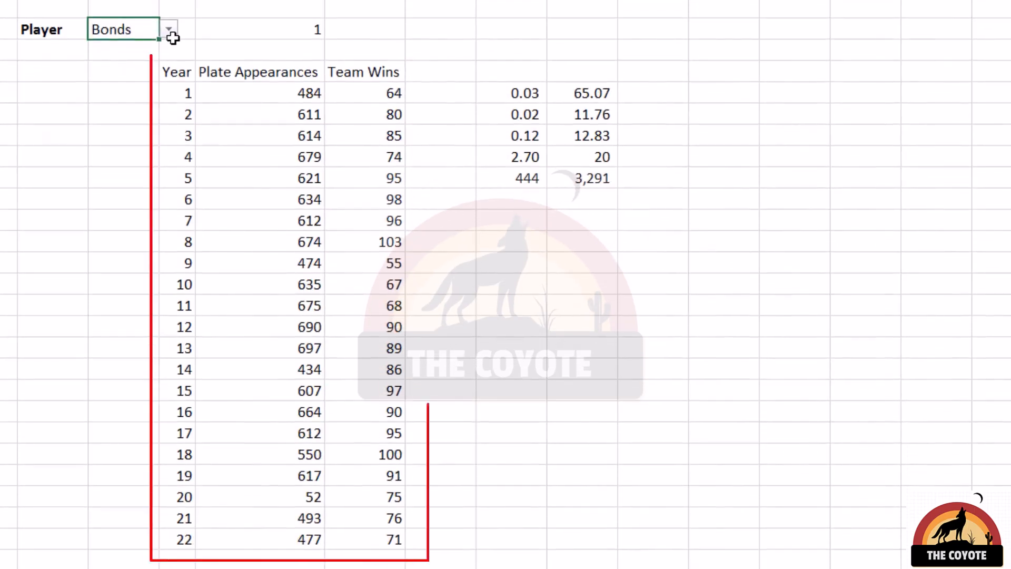
Step: Set the player in cell C2 to Pudge and view the year 14 plate appearances formula in E18
click(169, 30)
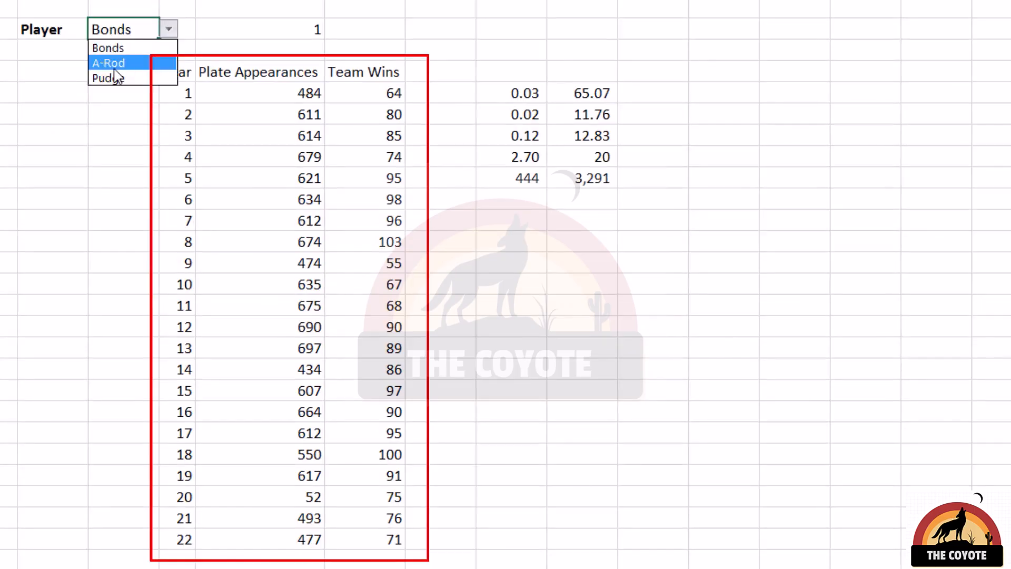
click(113, 77)
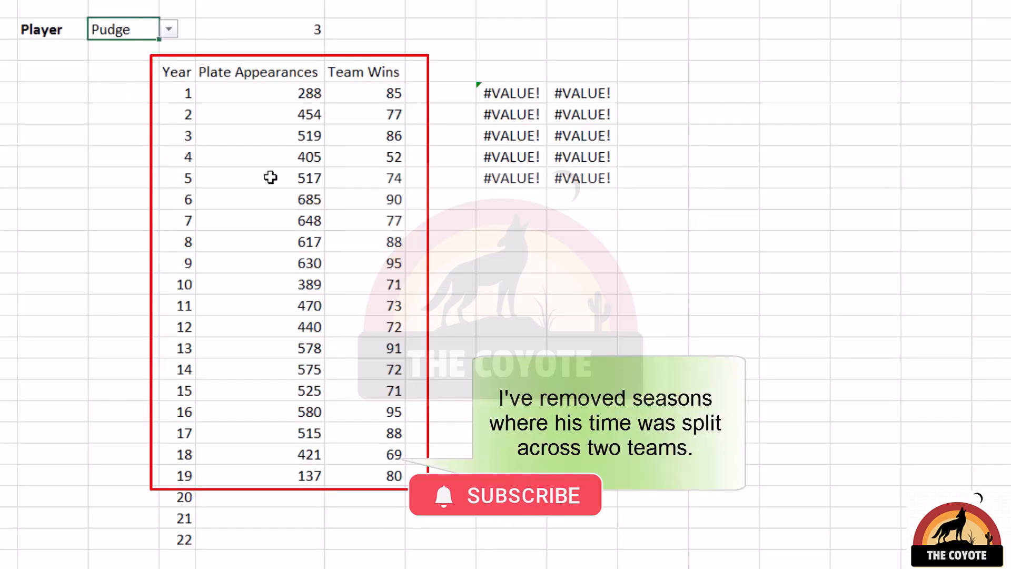
click(263, 359)
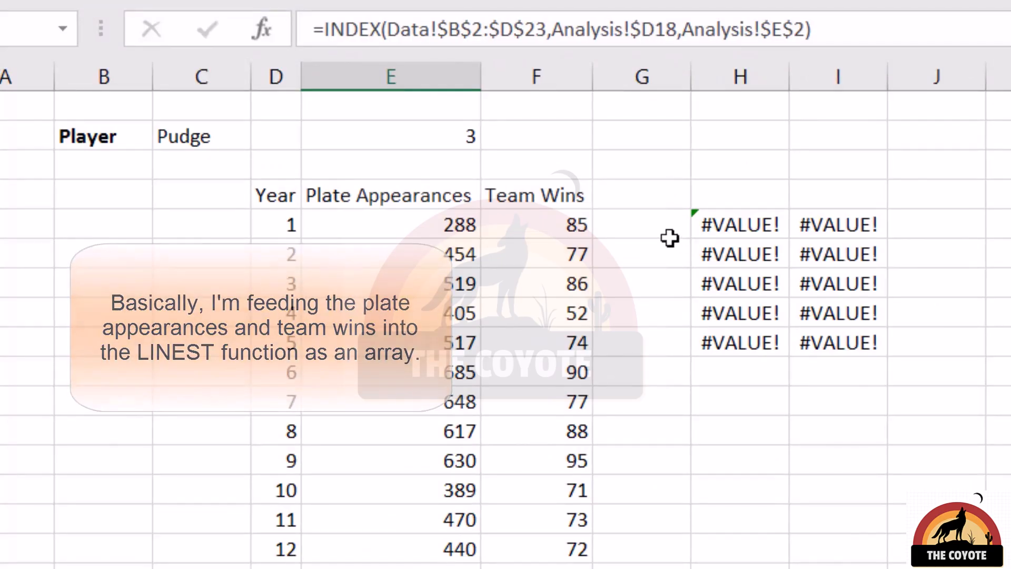
Step: Set the player in cell C2 to A-Rod and view the ranges used by the LINEST formula in H5
click(218, 138)
click(264, 137)
click(226, 181)
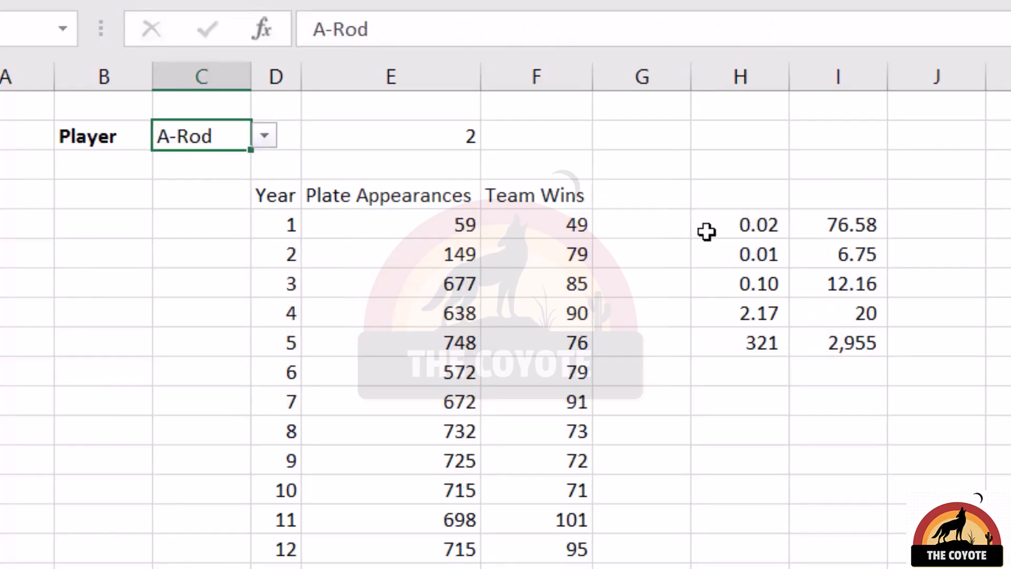
click(705, 230)
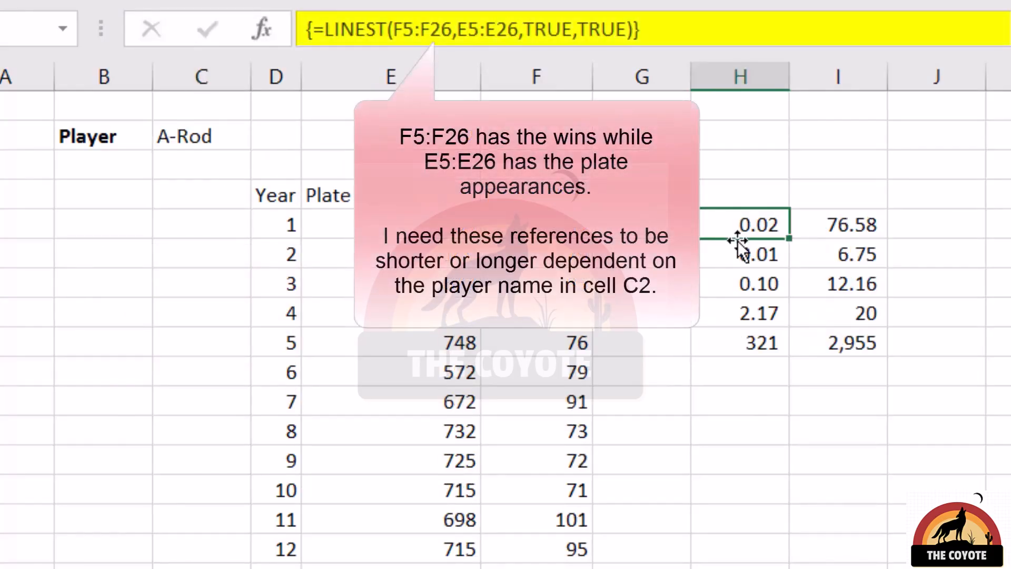
Step: Choose Pudge as the player in cell C2
click(200, 136)
click(264, 135)
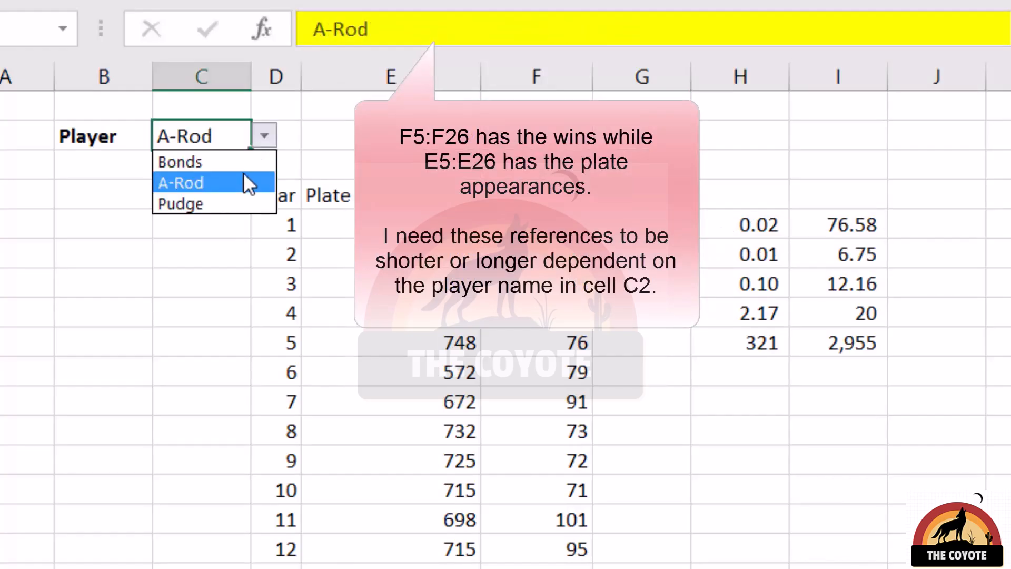
click(226, 208)
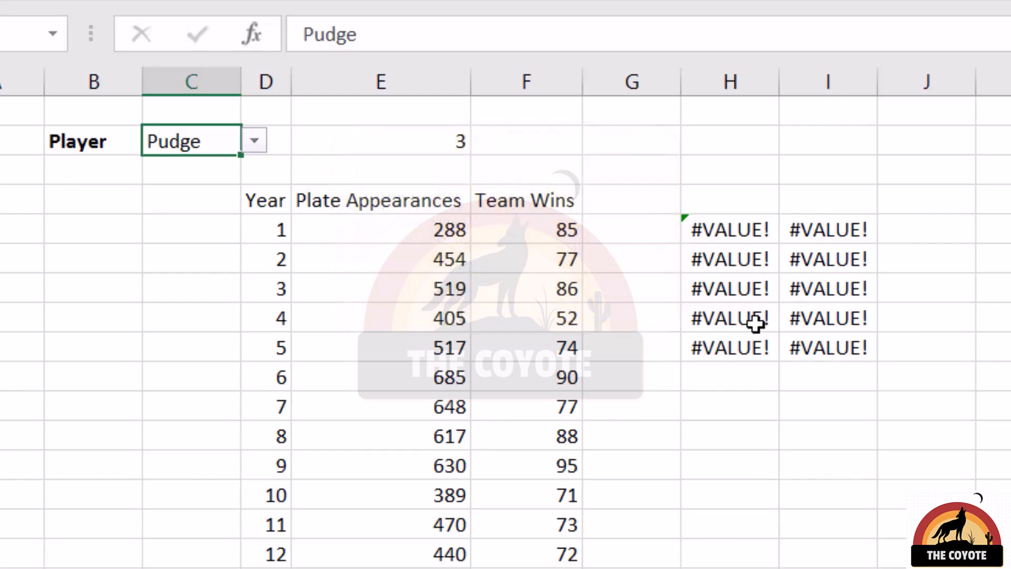
Step: In H5's LINEST formula, replace F5:F26 with an OFFSET starting at $F$5 with row and column offsets of 0
click(729, 229)
double_click(421, 35)
drag(411, 37, 382, 35)
text(OFFSET(,E5:E26,TRUE,TRUE)
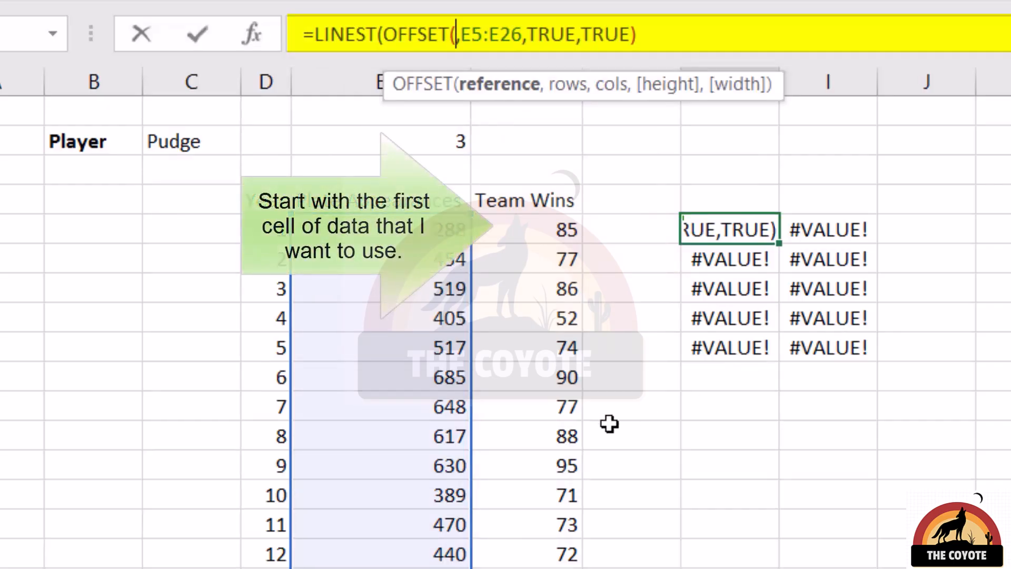
click(534, 224)
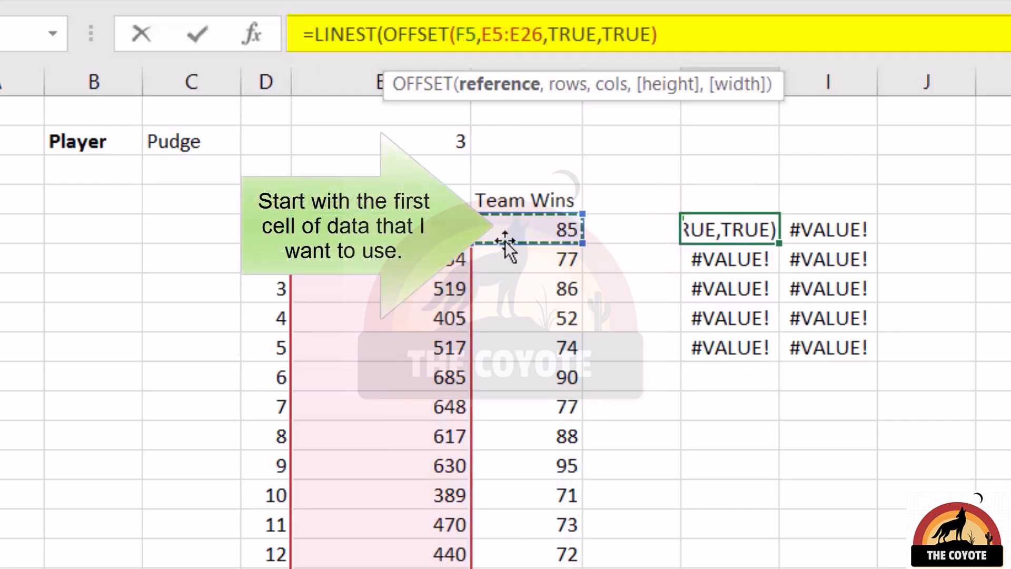
key(F4)
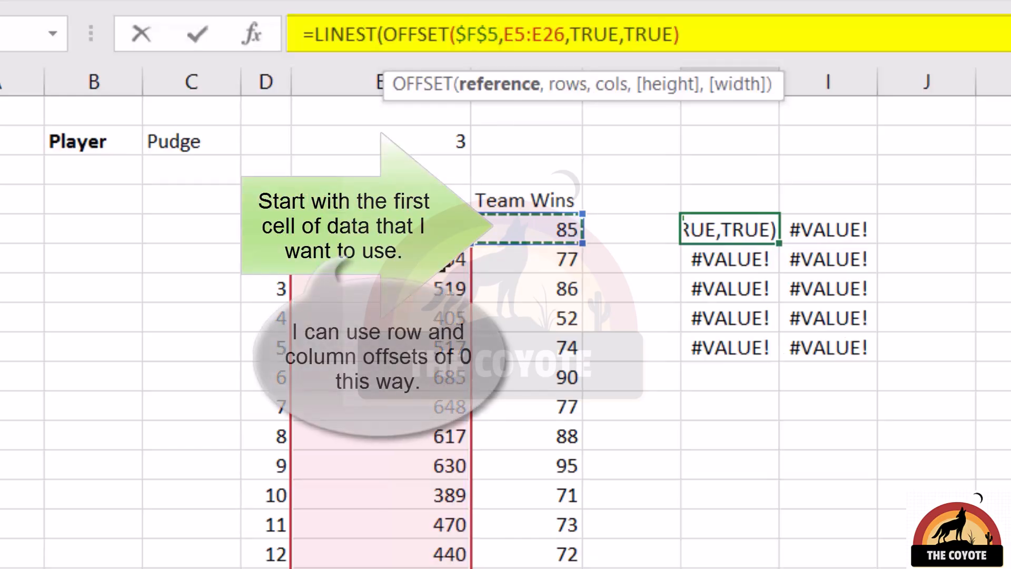
text(,0,0)
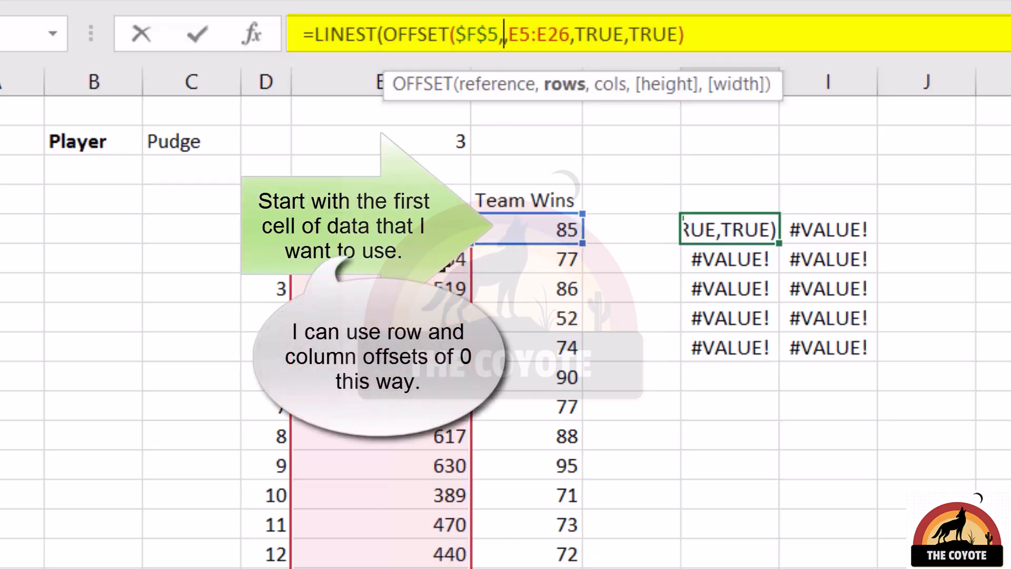
Step: Complete the Team Wins OFFSET with height COUNT($F$5:$F$26) and width 1
text(,COUNT(,)
drag(515, 232, 526, 568)
key(F4)
text(),)
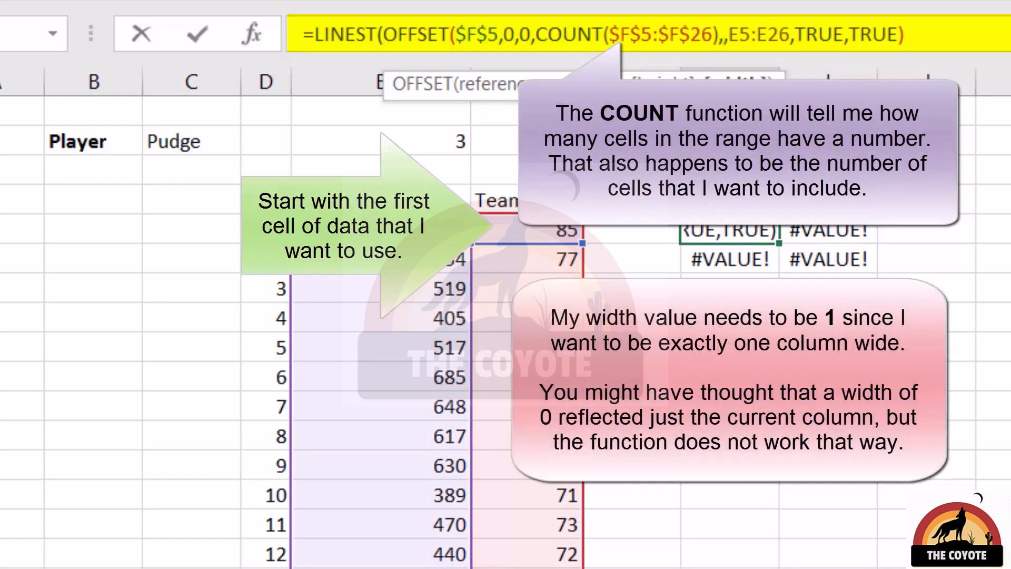
text(1)
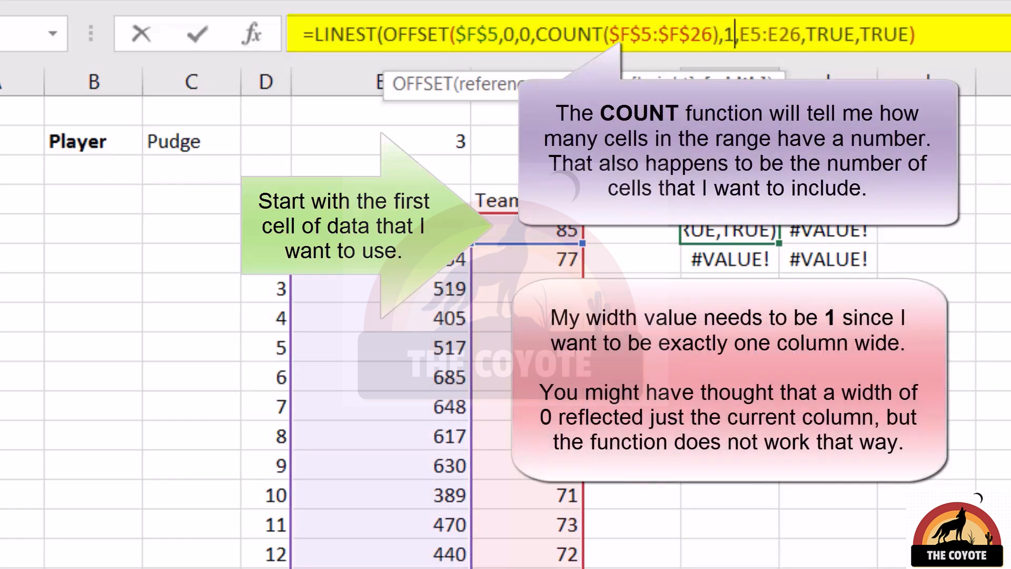
text())
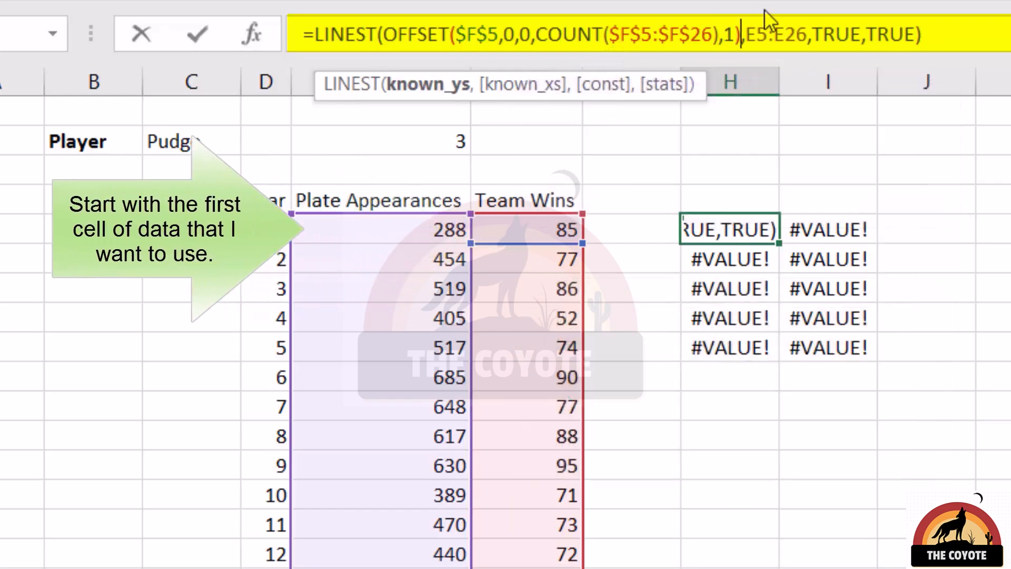
Step: Replace E5:E26 in the LINEST formula with OFFSET($E$5,0,0,COUNT($E$5:$E$26),1) and enter it as an array formula
drag(806, 35, 745, 33)
text(offset($E$5,0,0,COUNT($E)
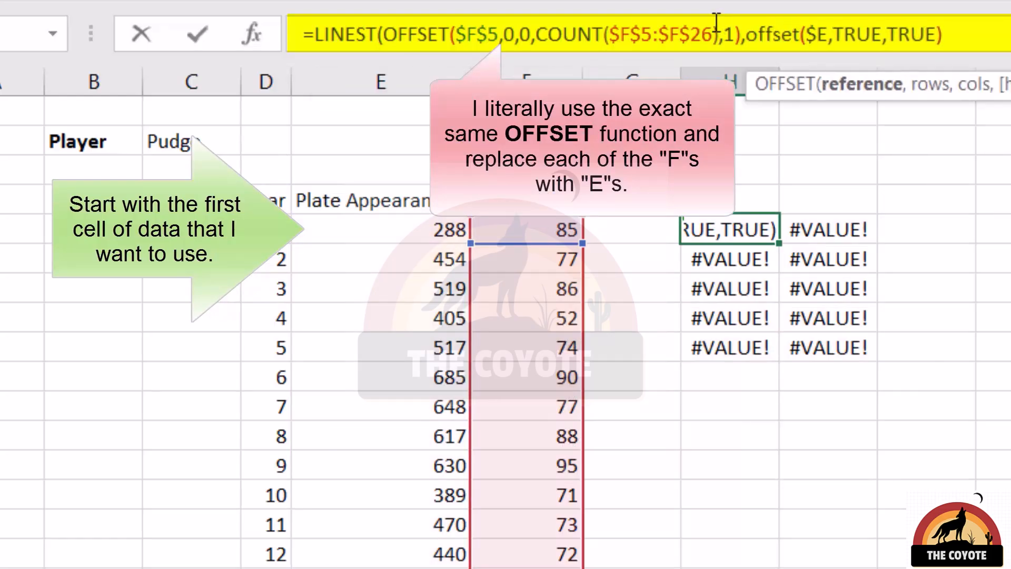
text($5:$E$26),1))
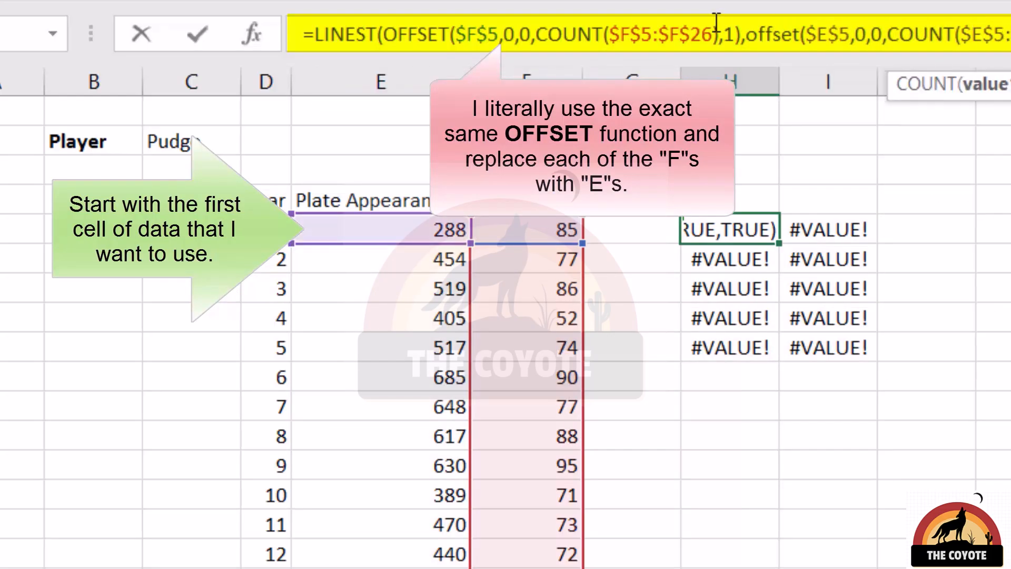
key(ctrl+shift+Return)
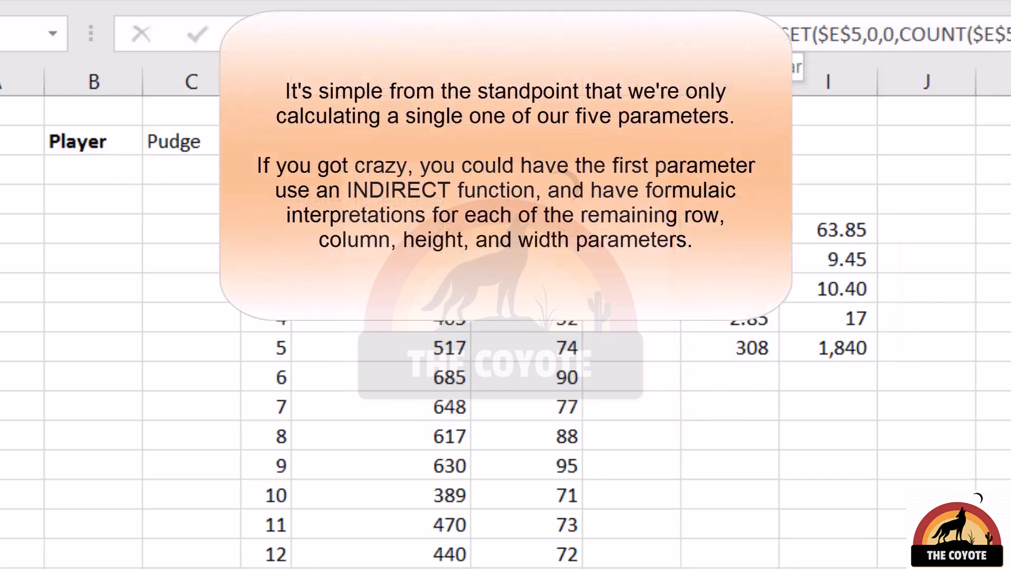
click(587, 340)
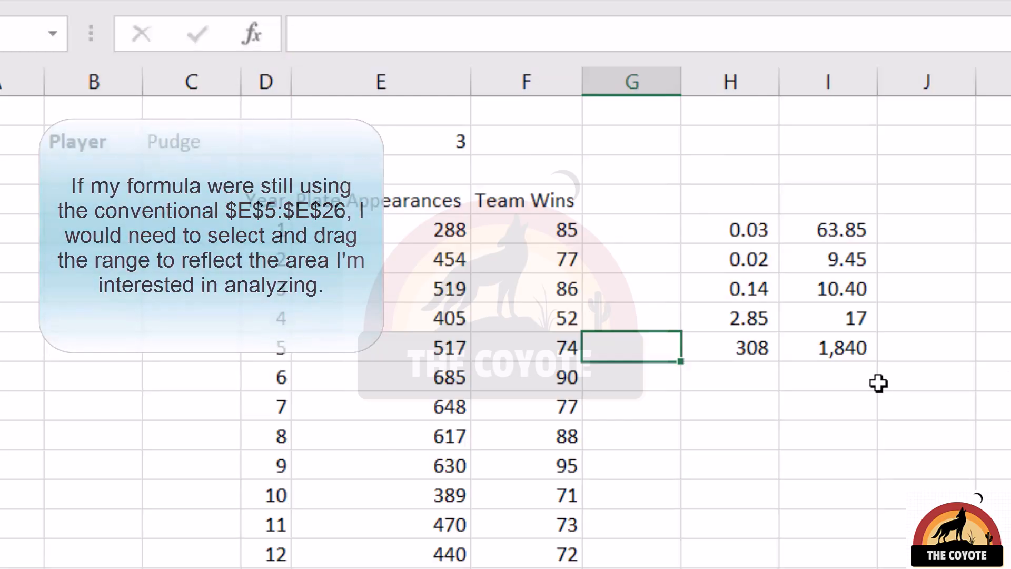
Step: Add the label "Start Year" in cell B3 and enter 4 in cell C3
click(87, 158)
text(Start Year)
key(Tab)
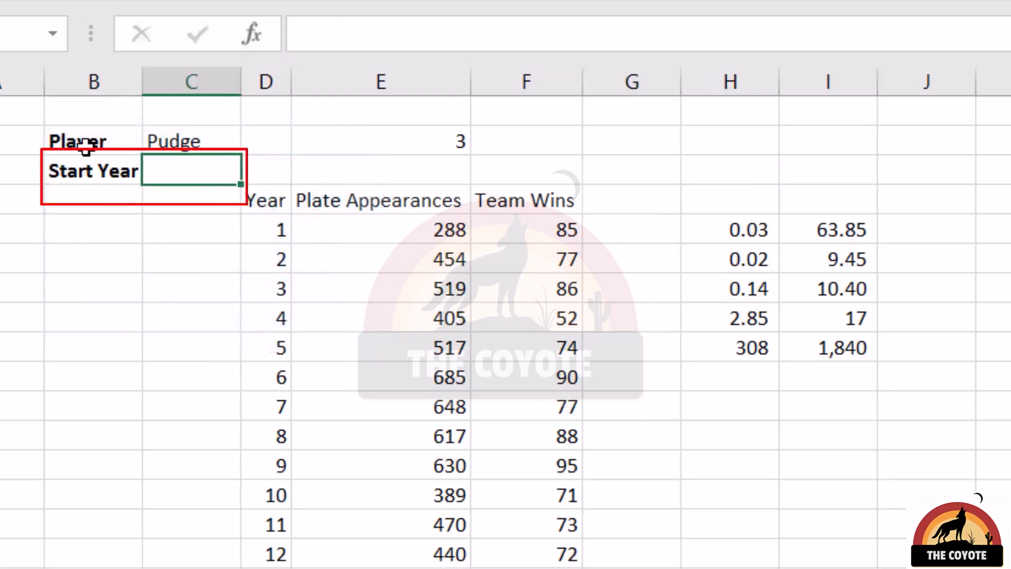
text(4)
key(Return)
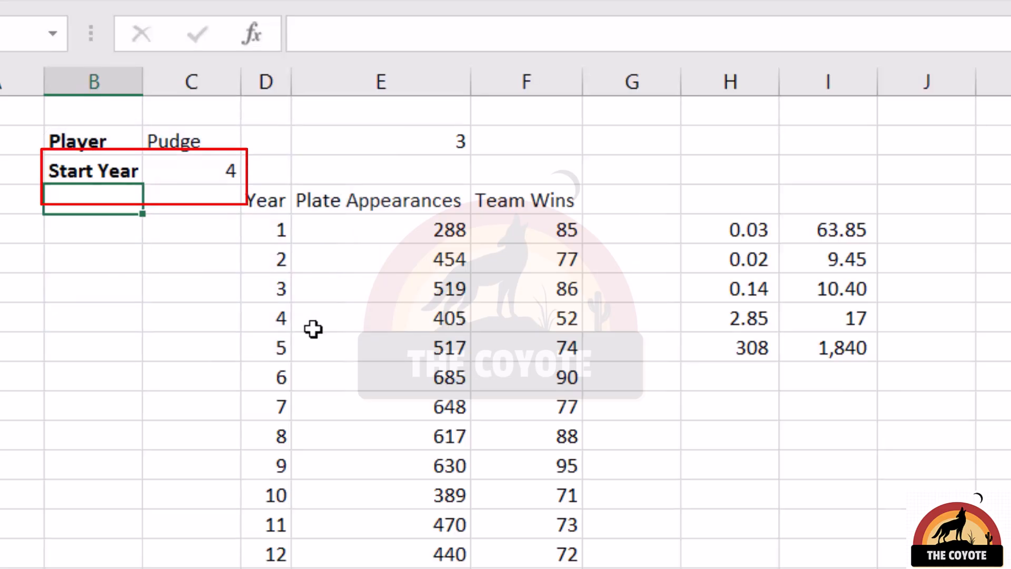
Step: Examine the year 4 row in D8:F8 and the Team Wins data from F8 downward
click(281, 322)
drag(327, 326, 525, 320)
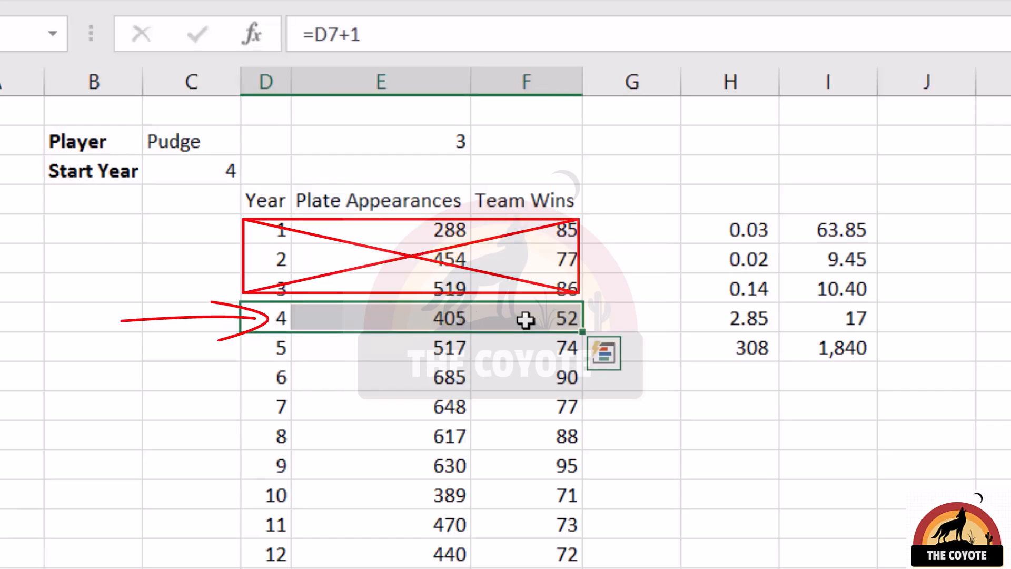
click(492, 235)
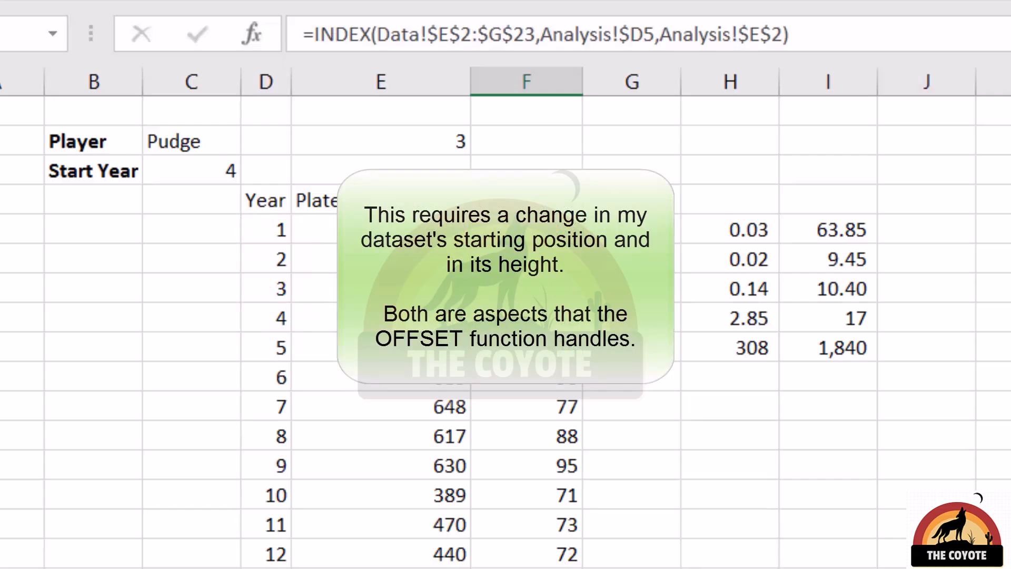
key(Down)
key(Down)
key(Down)
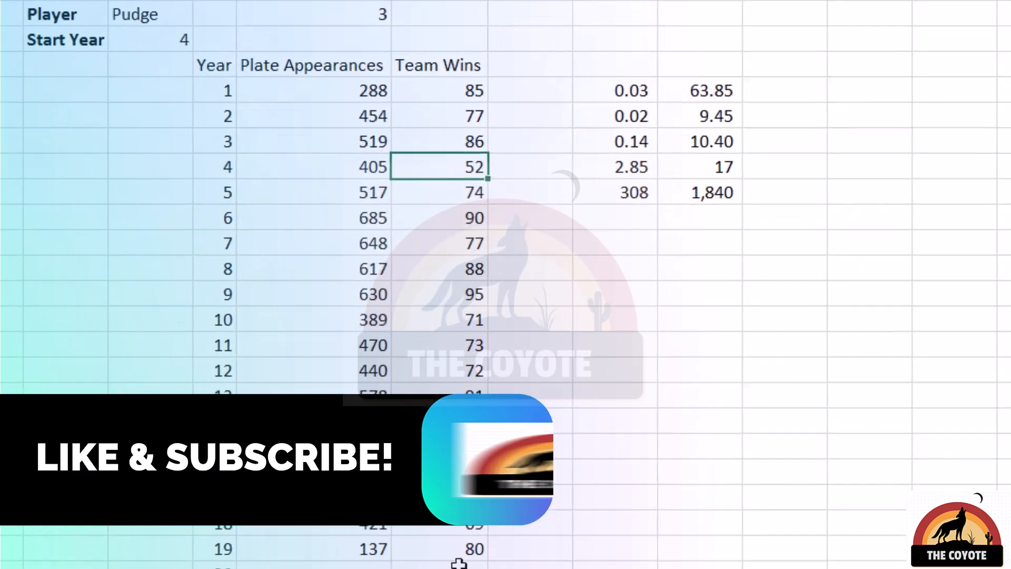
key(ctrl+shift+Down)
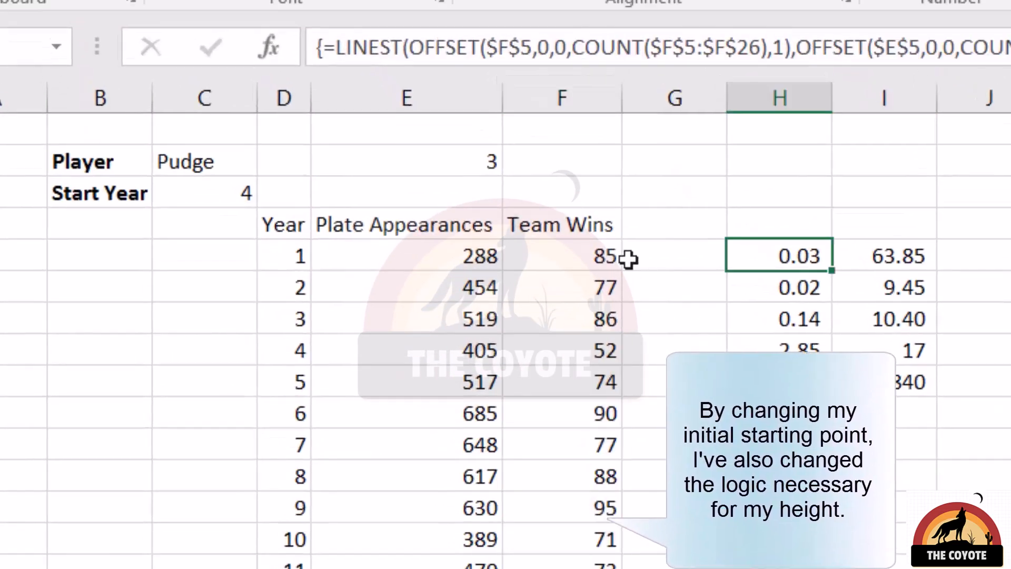
Step: In H5's LINEST array formula, set the OFFSET row offsets to $C$3-1 and subtract ($C$3-1) from the COUNT heights
double_click(516, 9)
click(211, 145)
key(F4)
text(-1)
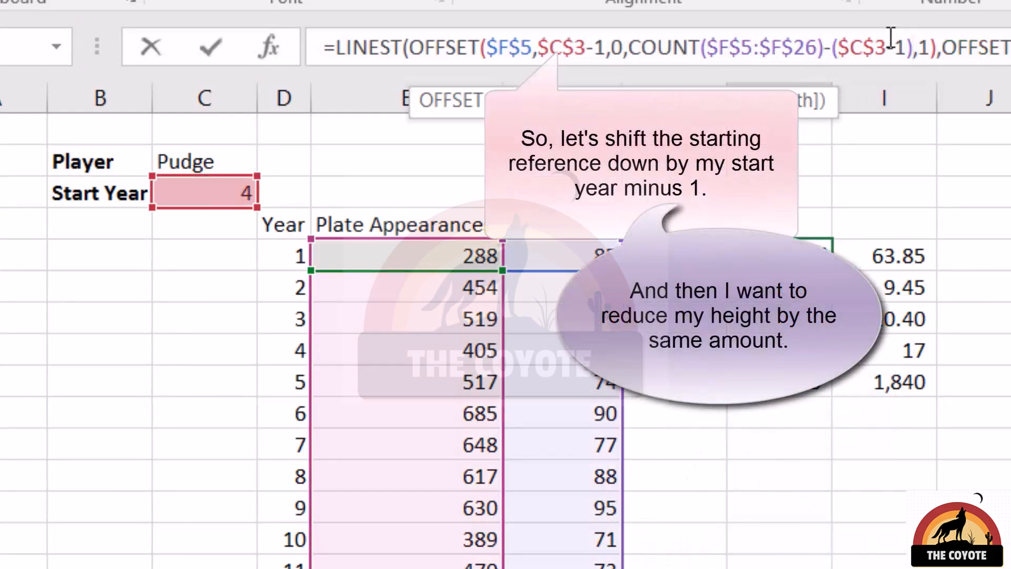
key(ctrl+shift+Return)
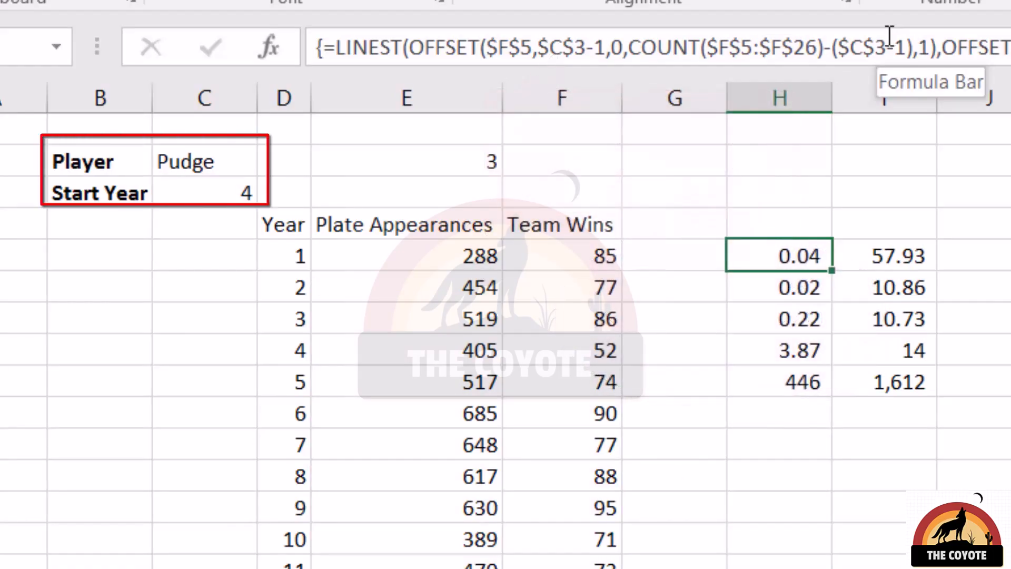
Step: Test the regression with start years 7 and 3 in cell C3, and set the start year back to 4
click(182, 183)
text(7)
key(Return)
click(176, 185)
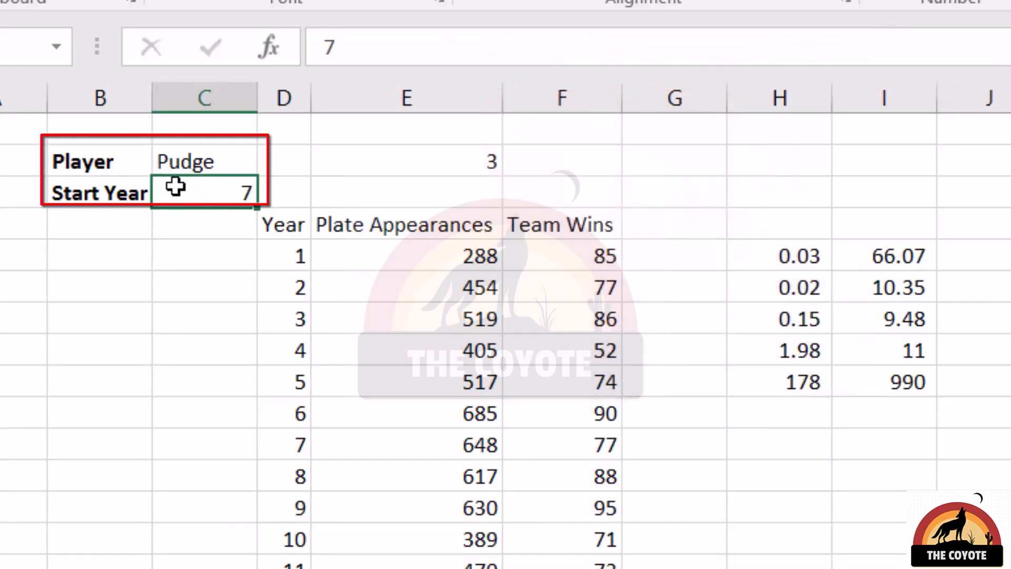
text(3)
key(Return)
click(181, 189)
text(4)
key(Return)
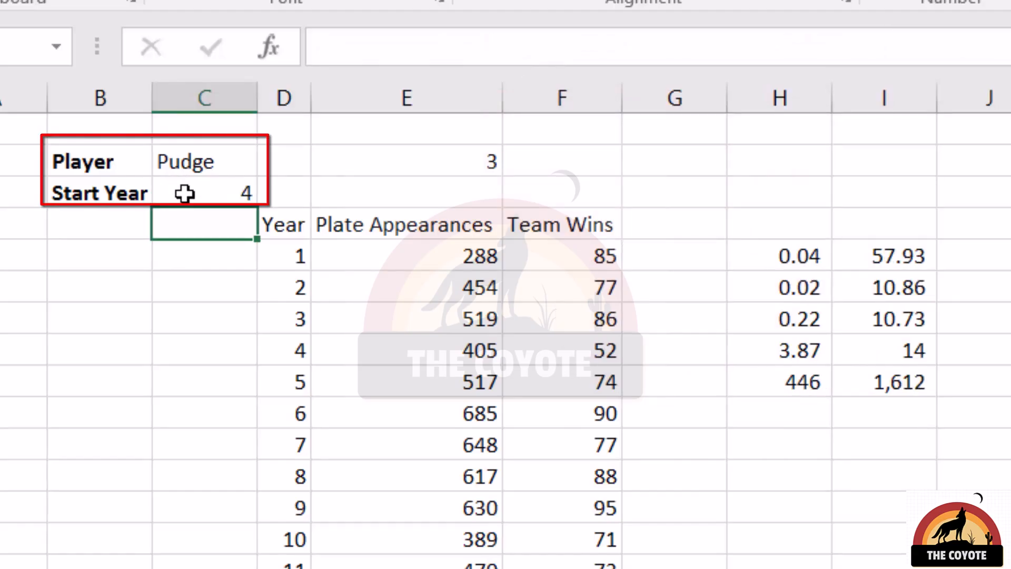
Step: Add the label "End Year" in cell B4 and enter 14 in cell C4
key(Left)
text(End )
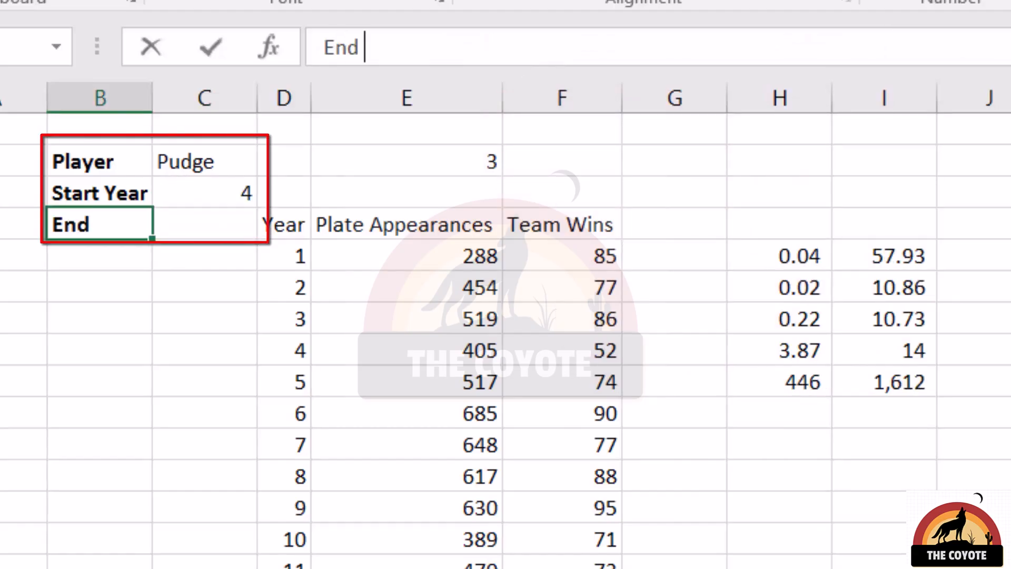
text(Year)
key(Tab)
text(14)
key(Return)
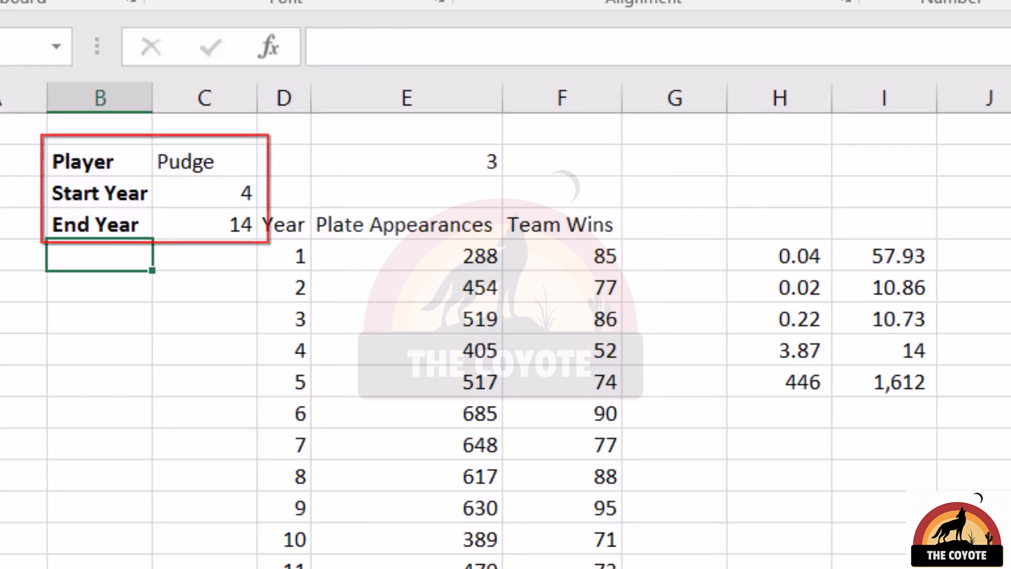
Step: In H5's LINEST array formula, wrap the OFFSET height's COUNT expression in MIN together with a MATCH of $C$4 in $D$5:$D$26
click(779, 255)
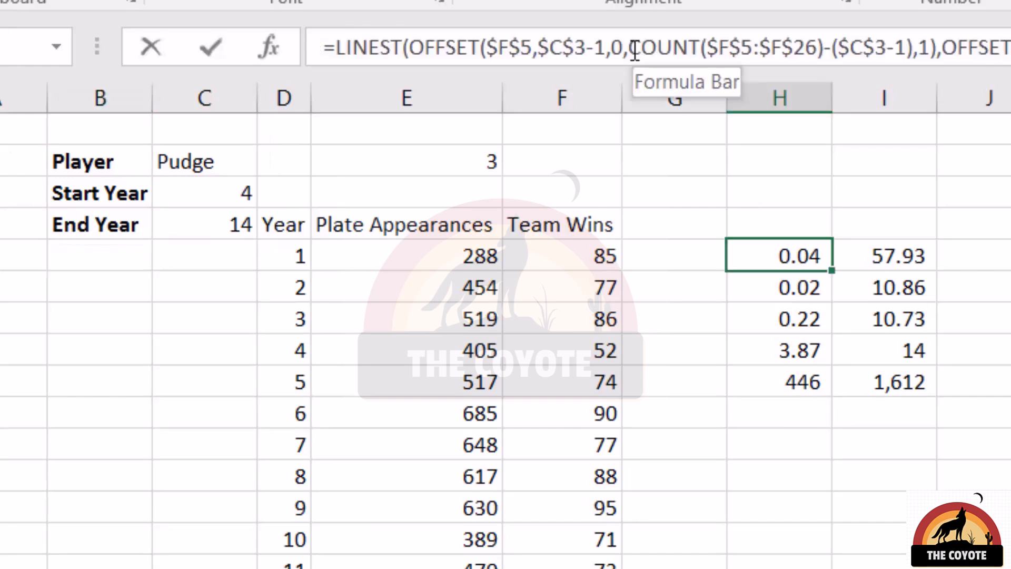
click(744, 58)
text(min()
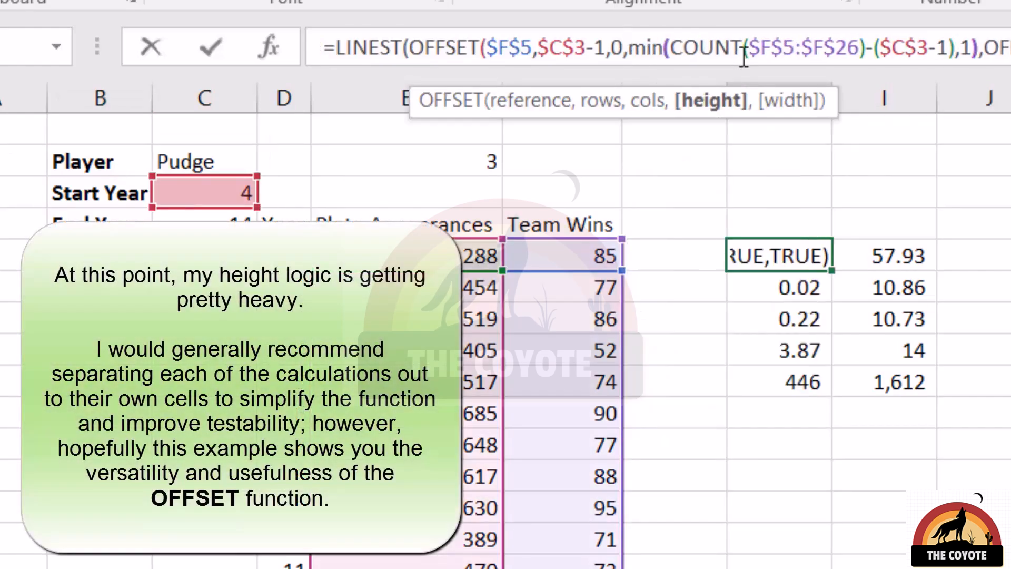
click(955, 48)
text(,match($C$4,$D$5:$D$26)
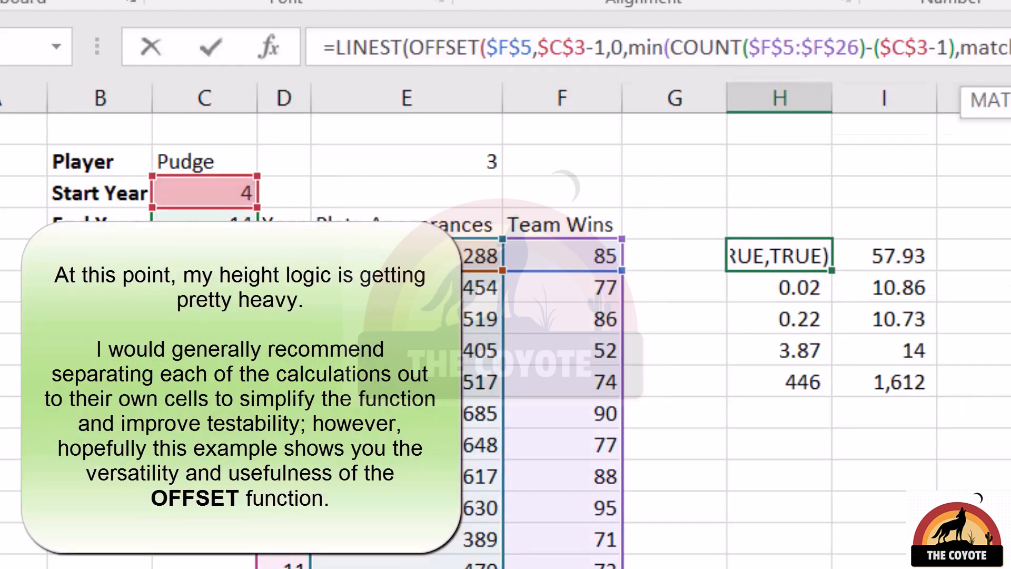
key(ctrl+shift+Return)
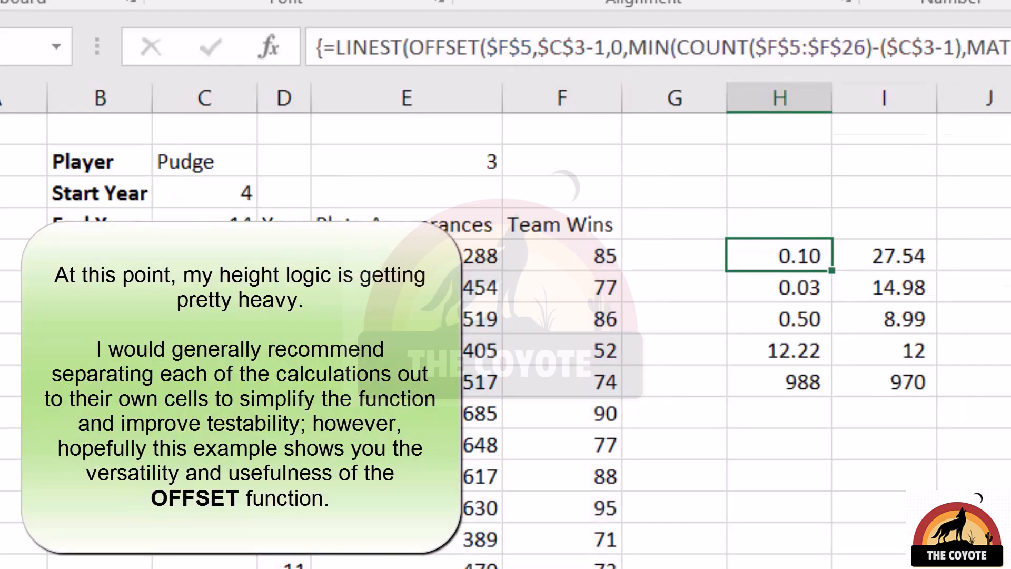
Step: Test the regression with end years 15 and 16 in cell C4
click(194, 219)
text(1)
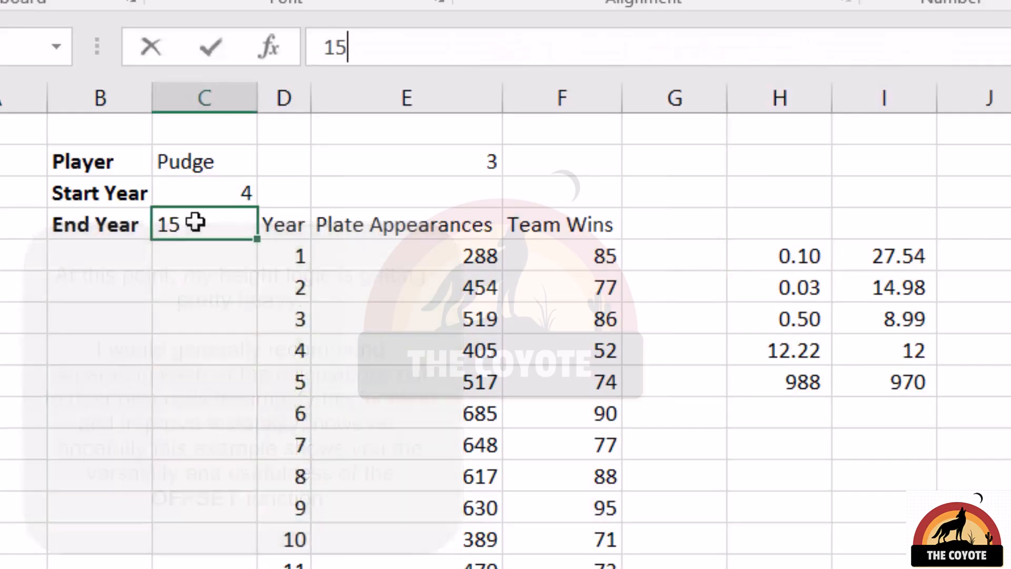
text(5)
key(Return)
click(195, 223)
text(16)
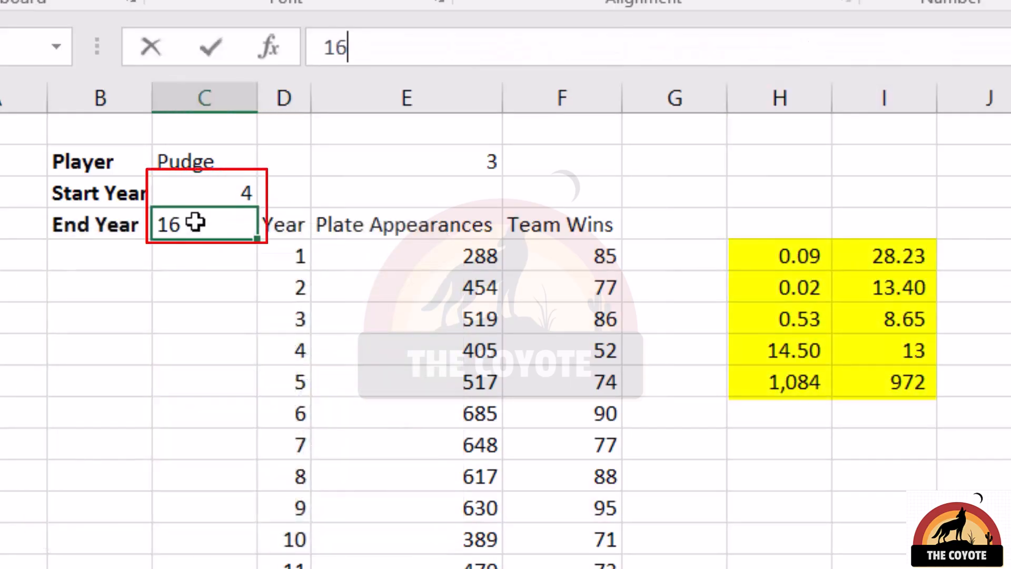
key(Return)
Step: Set the start year in C3 to 3 and the end year in C4 to 12, and select regression output cell H6
click(195, 222)
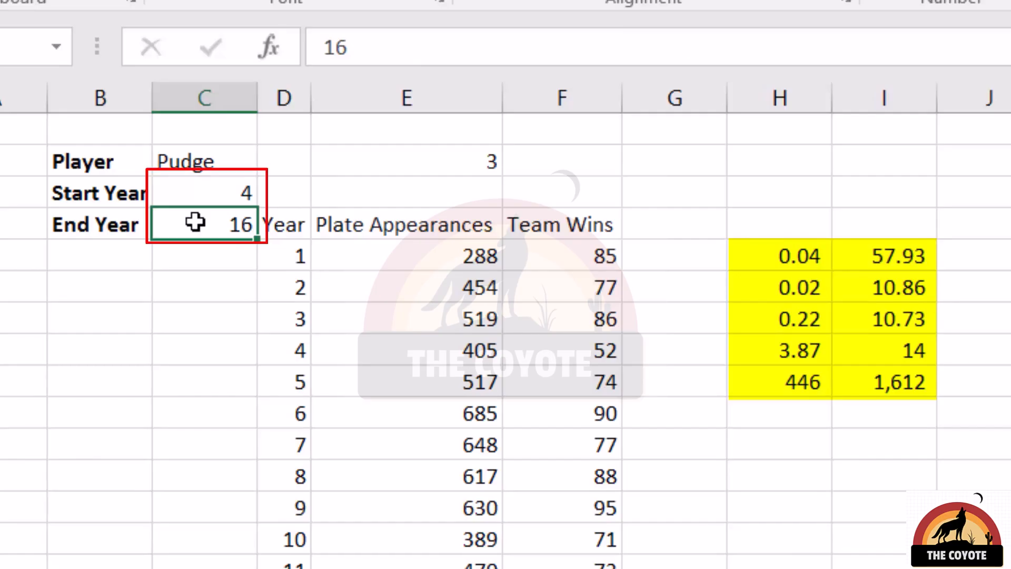
key(Up)
text(3)
key(Return)
text(12)
key(Return)
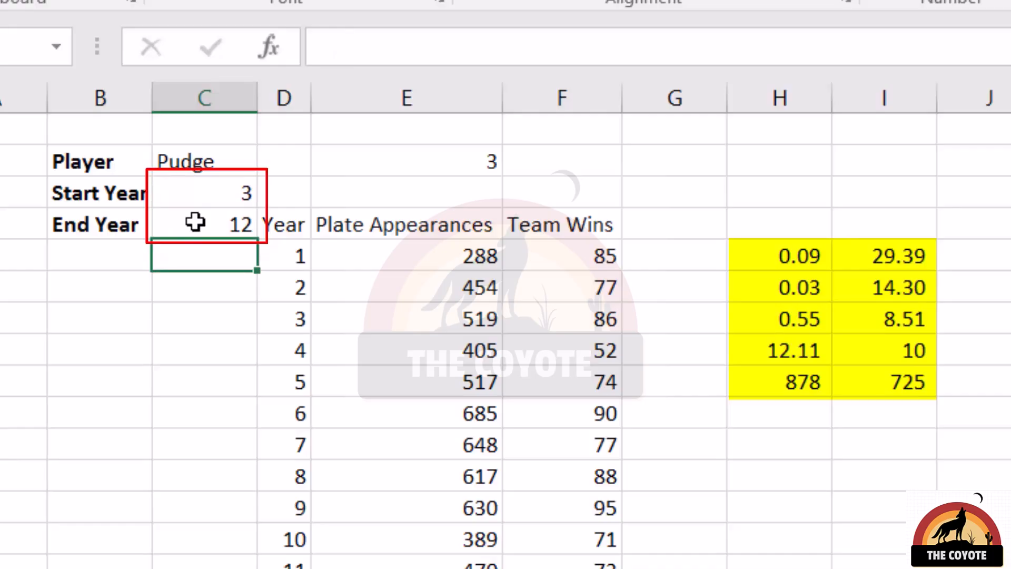
click(790, 285)
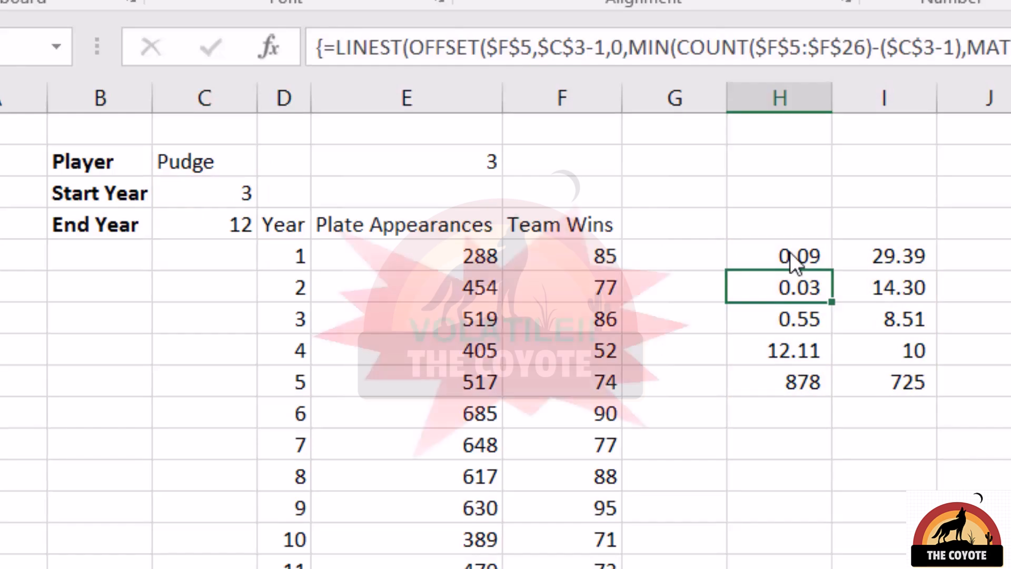